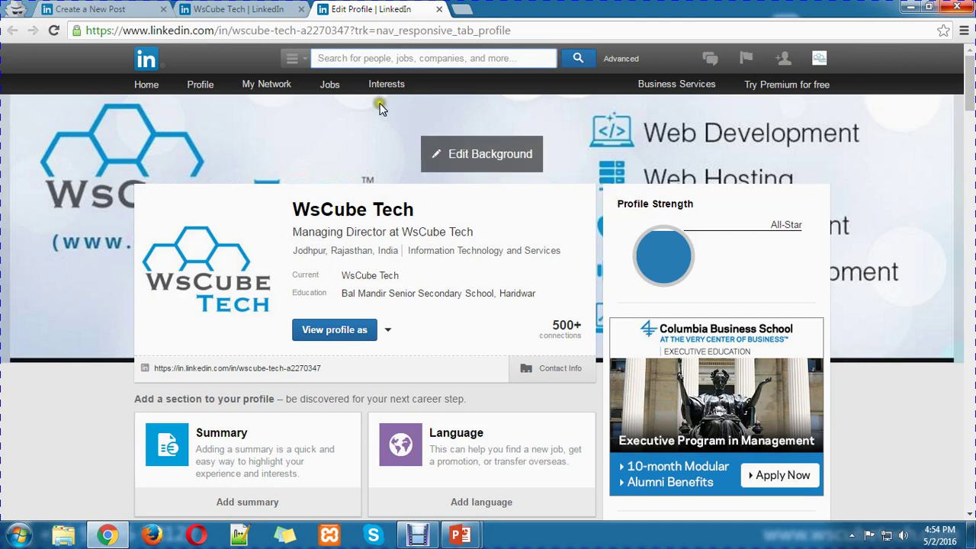
Bring up the Interests menu with Companies, Groups, Pulse and Education on the WsCube Tech profile
mouse_move(387, 86)
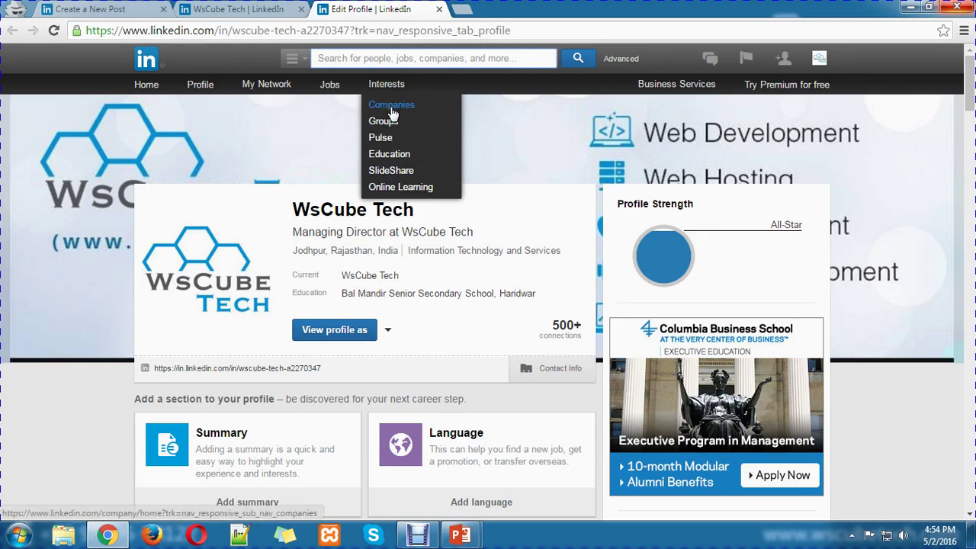
Go to Interests > Companies and start creating a new company page
click(389, 111)
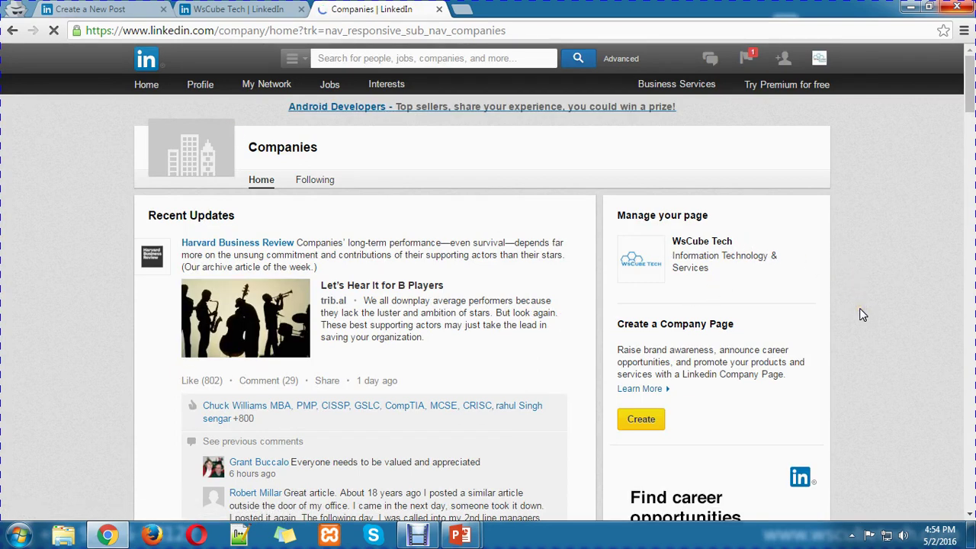
scroll(858, 314, down, 1)
click(642, 349)
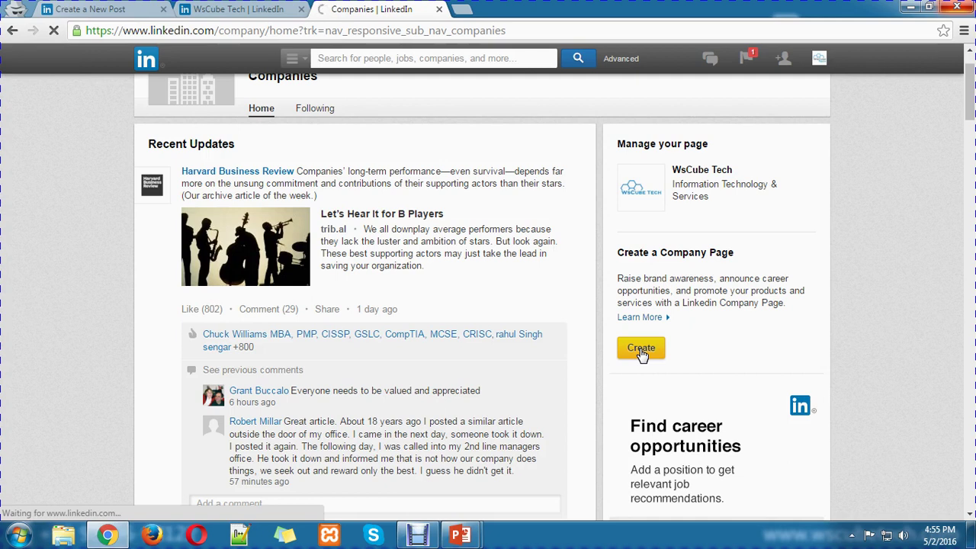
Open the WsCube Tech page in a separate tab, look it over, then return to the Add a Company form
middle_click(697, 169)
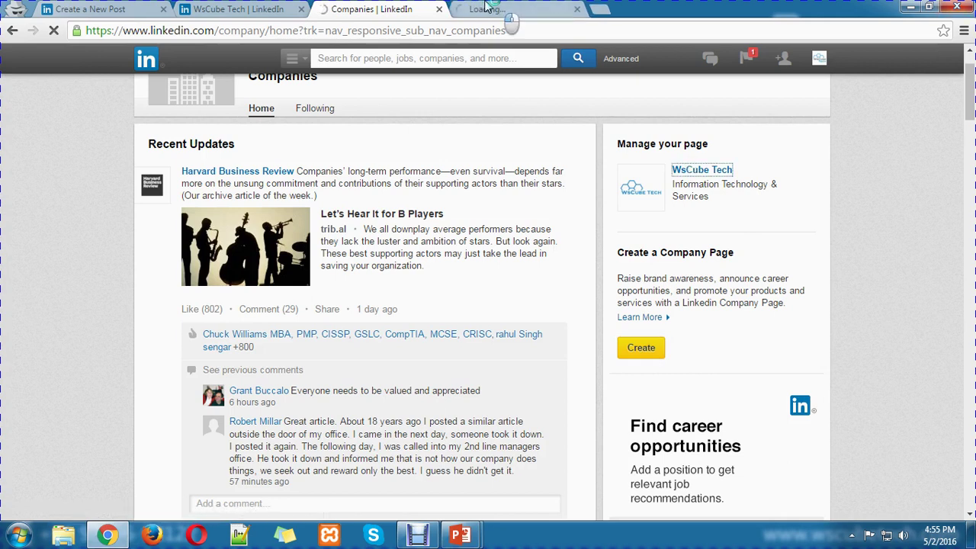
click(488, 9)
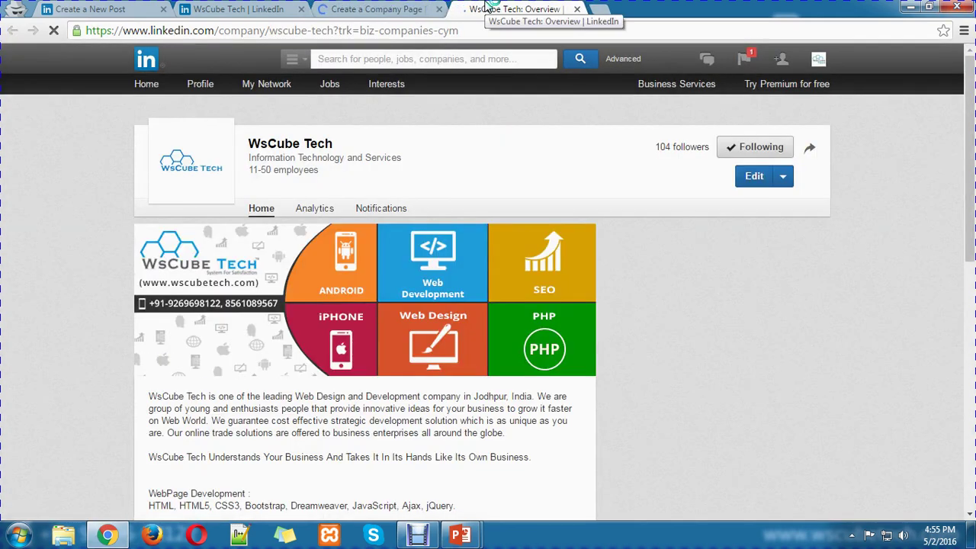
scroll(80, 331, down, 5)
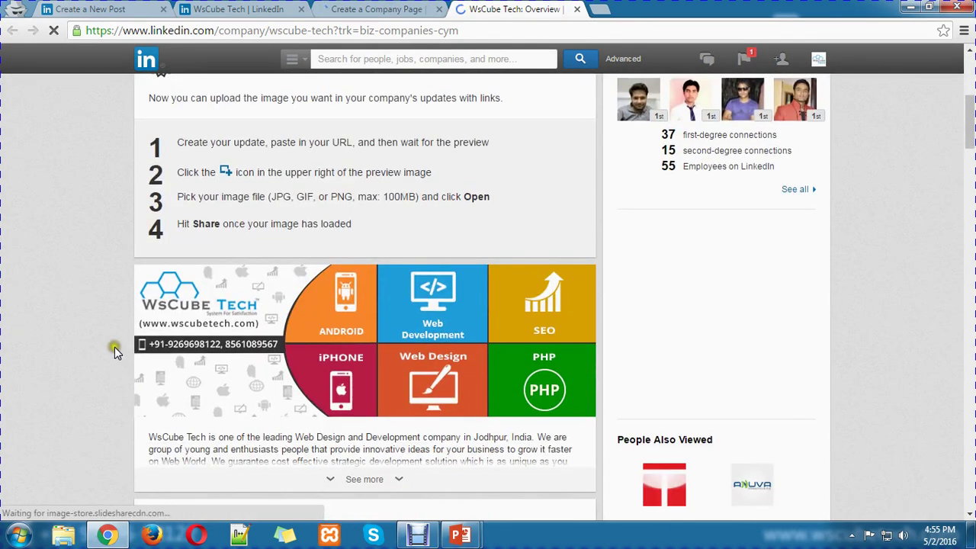
scroll(114, 349, up, 5)
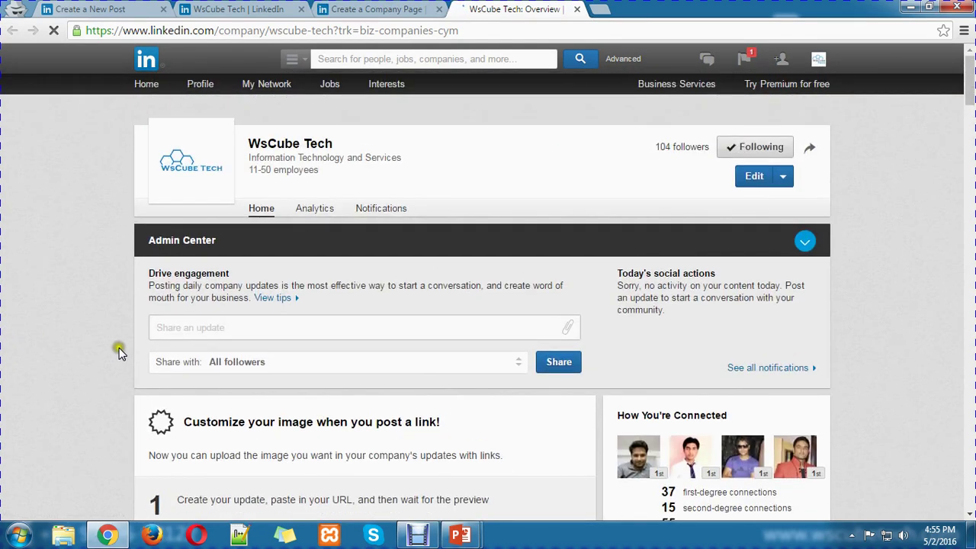
click(378, 8)
click(214, 228)
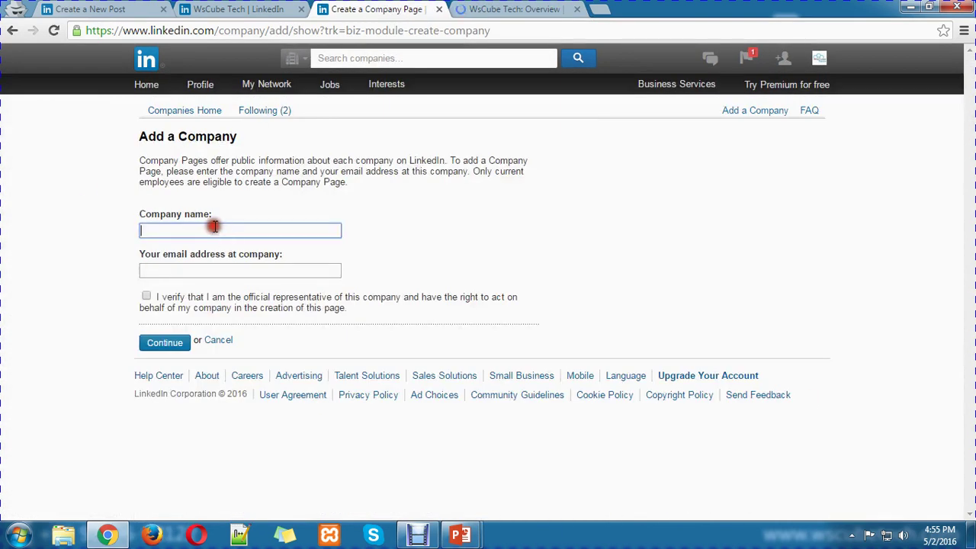
Review the company name, work email and verification fields, leaving them blank, then go to the WsCube Tech page
click(212, 268)
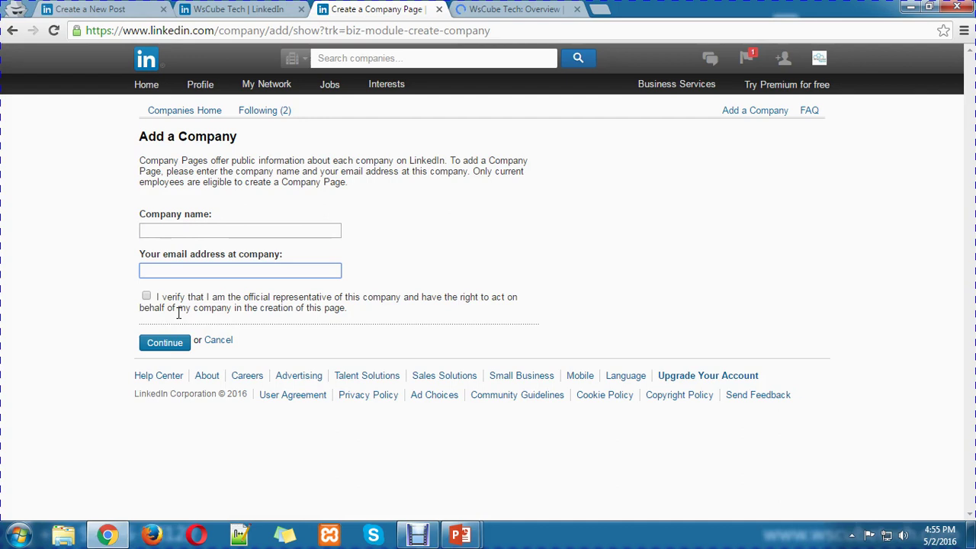
drag(137, 246, 275, 258)
click(274, 258)
click(220, 270)
click(48, 297)
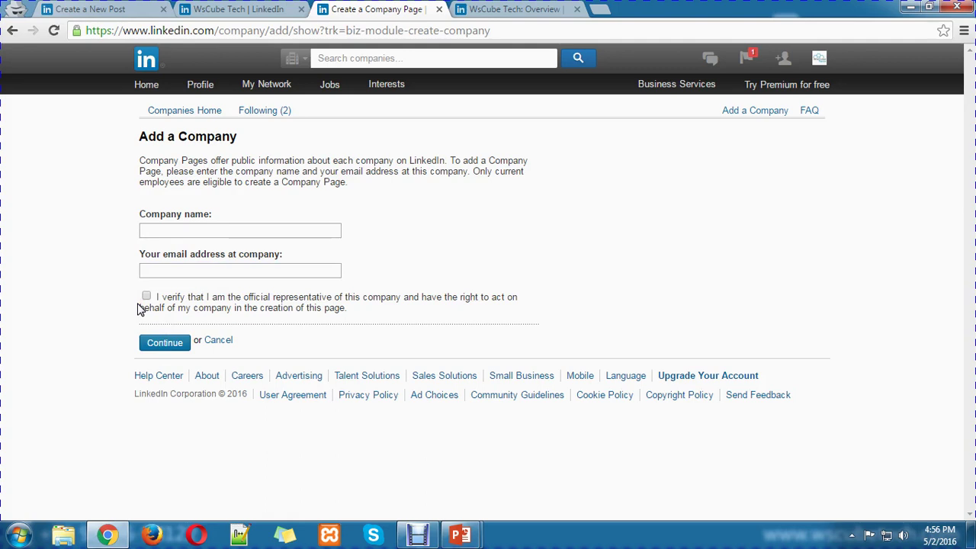
click(515, 8)
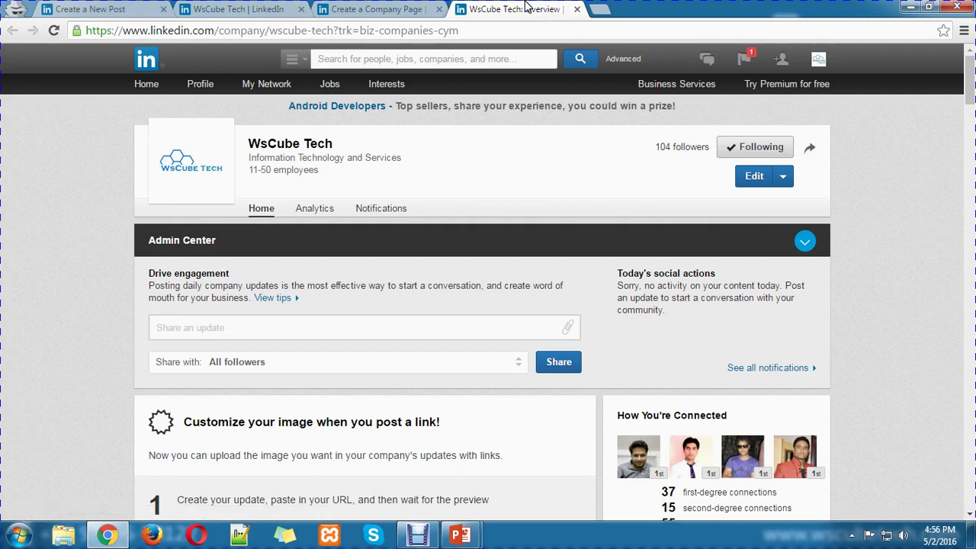
Point out the Information Technology and Services industry and 11-50 employee size, then expand the full description
drag(250, 157, 444, 161)
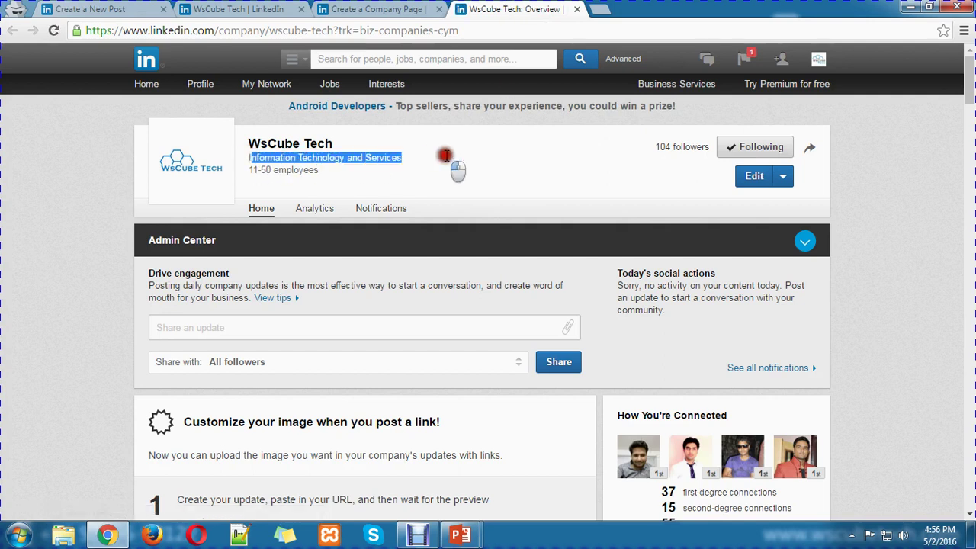
click(444, 157)
drag(287, 169, 427, 180)
scroll(427, 180, down, 1)
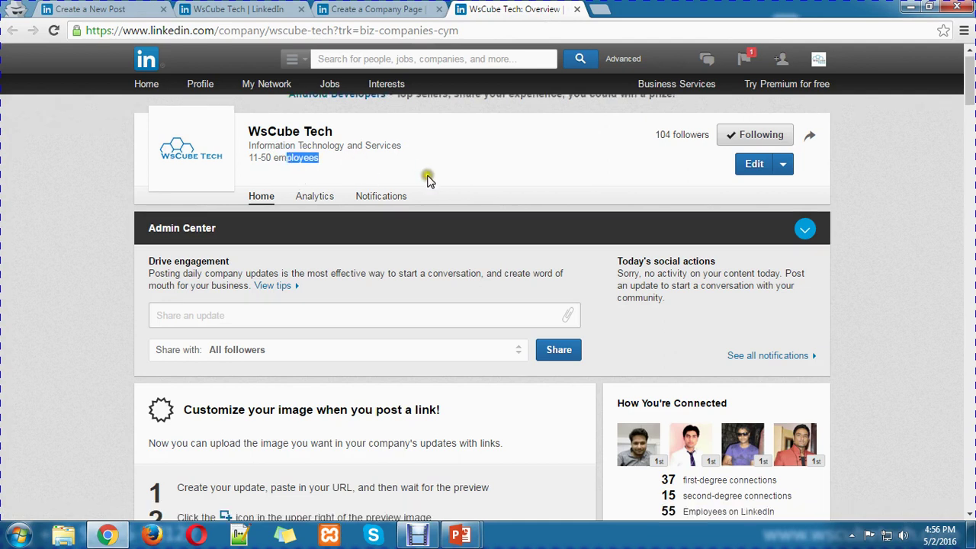
scroll(427, 180, down, 8)
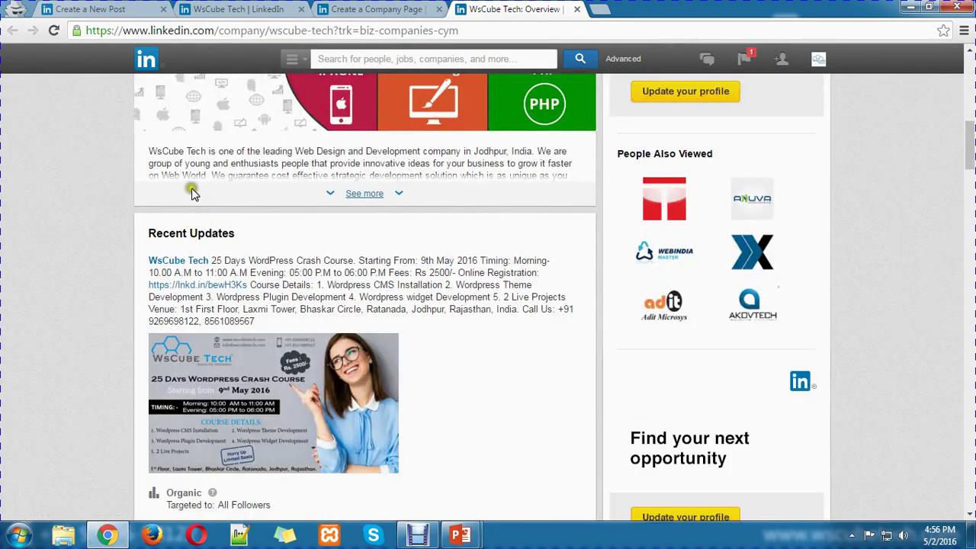
click(372, 196)
scroll(374, 199, up, 5)
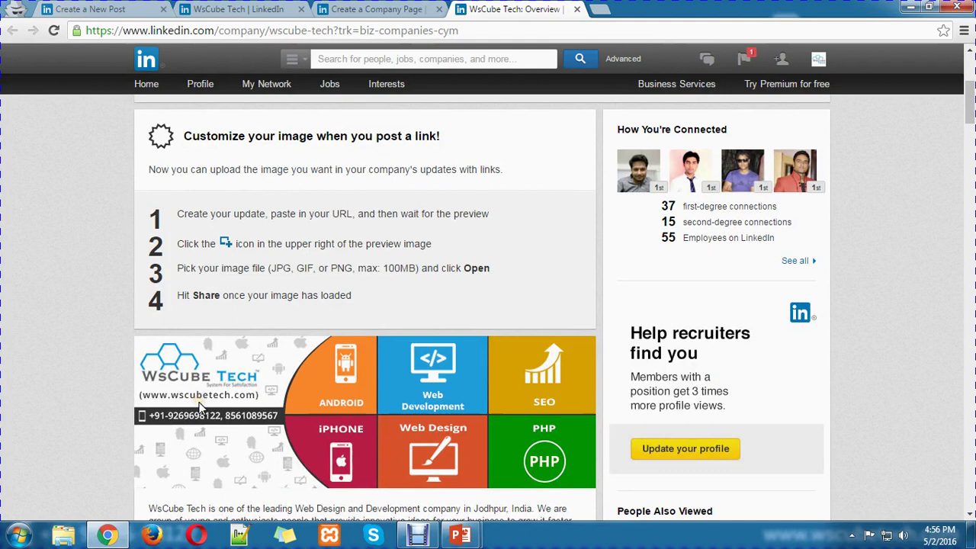
scroll(197, 403, up, 4)
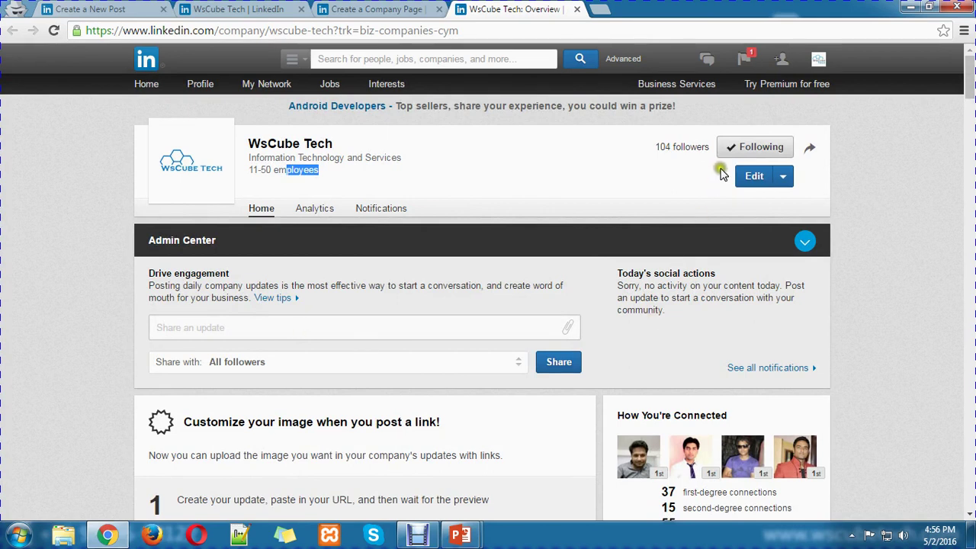
Scroll through the rest of the company page and start a new update in the Admin Center
scroll(794, 320, down, 2)
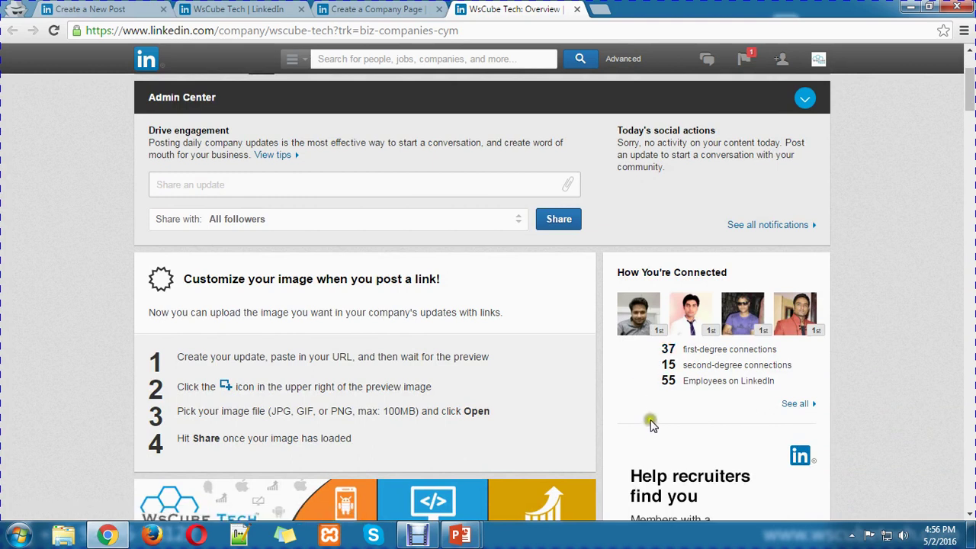
scroll(649, 424, down, 6)
scroll(381, 347, down, 15)
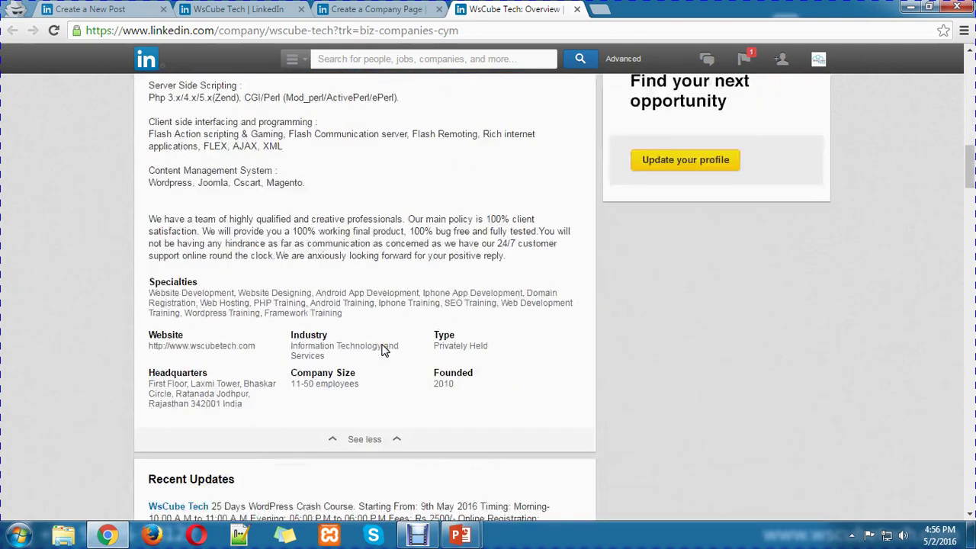
scroll(406, 299, down, 6)
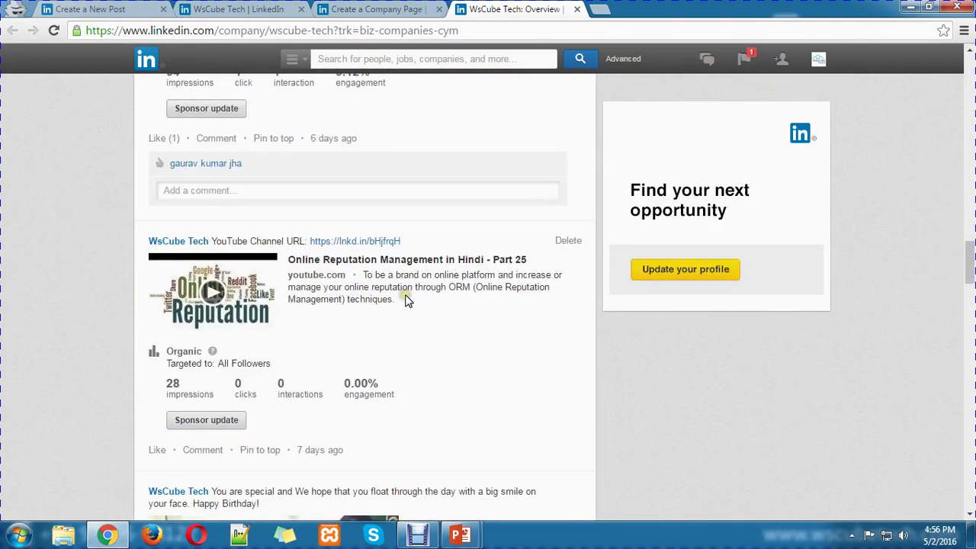
scroll(406, 299, down, 5)
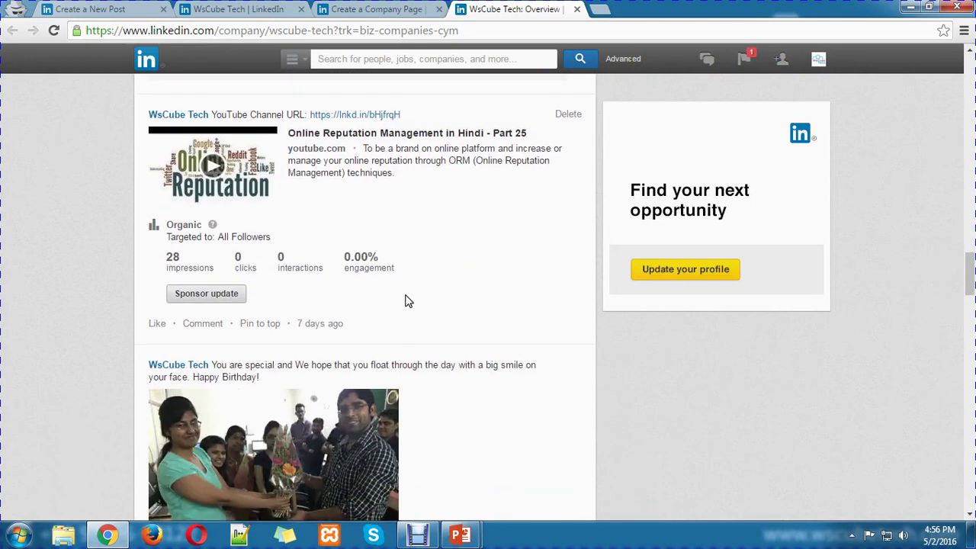
scroll(406, 299, down, 6)
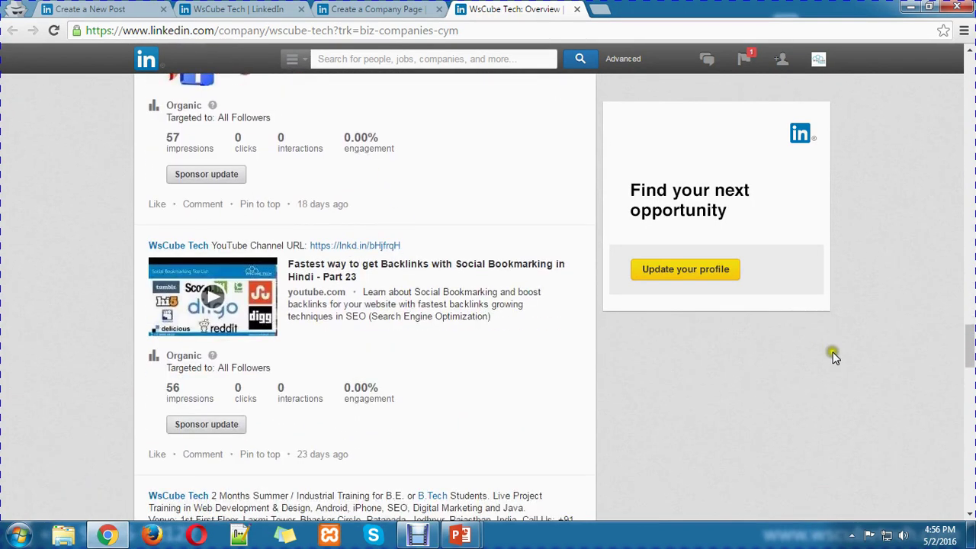
drag(970, 338, 941, 109)
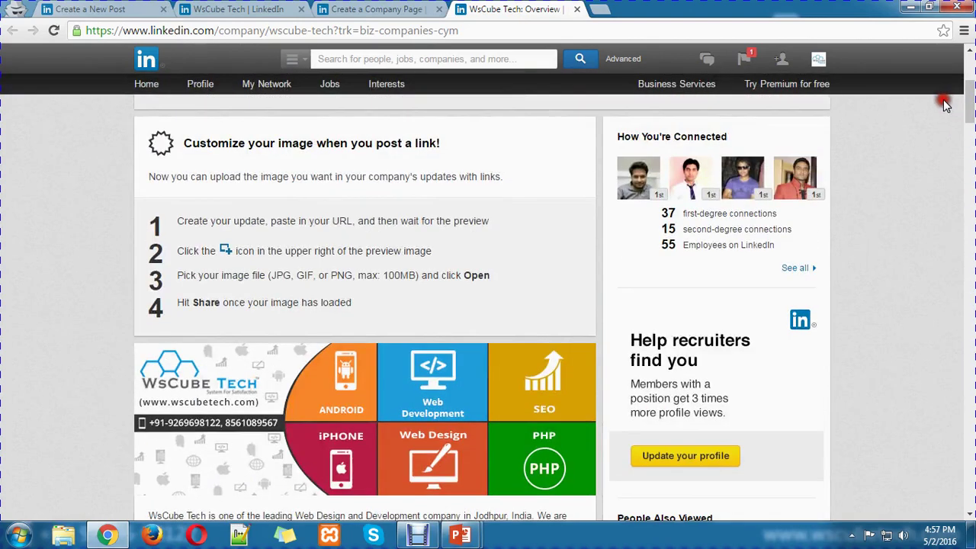
scroll(129, 330, up, 4)
click(318, 338)
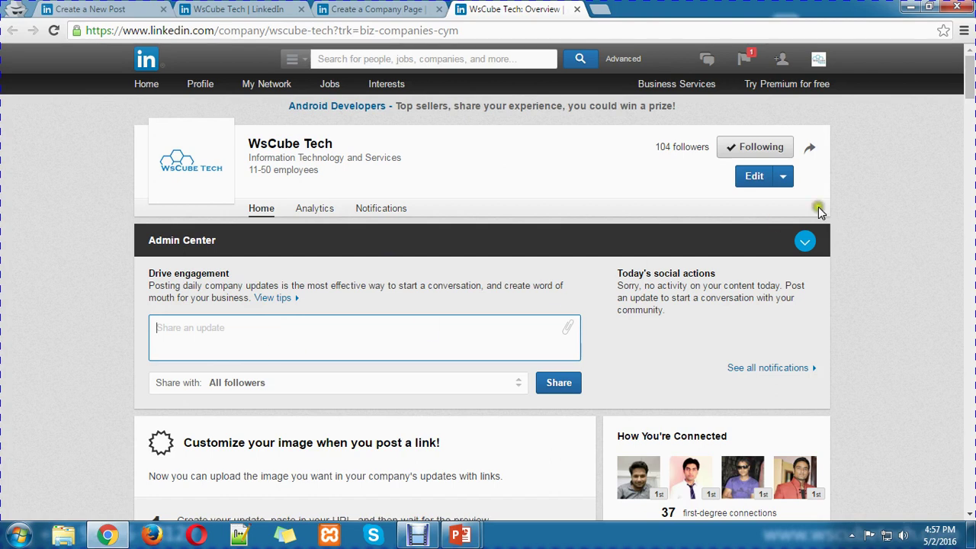
Put the WsCube Tech page into edit mode and inspect the designated admin and description fields
click(763, 183)
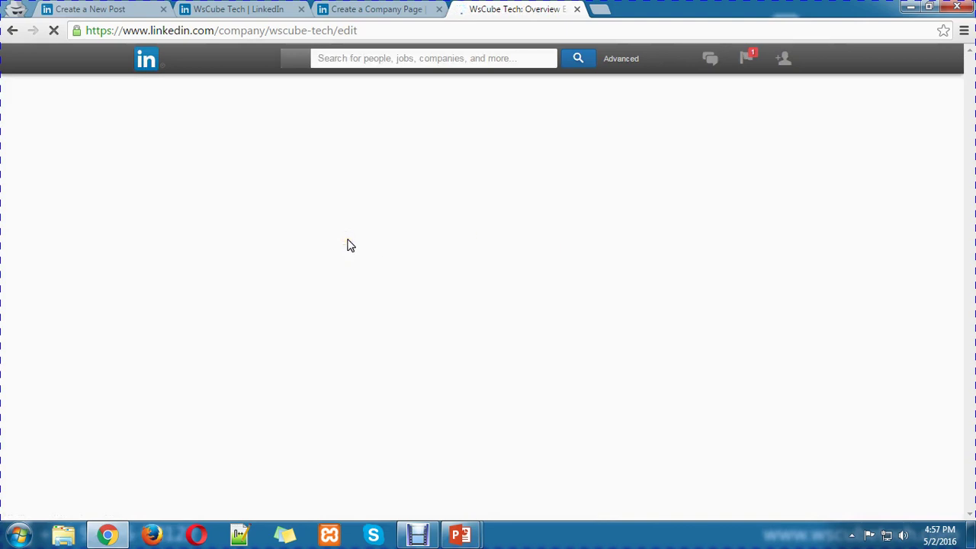
click(327, 267)
click(355, 246)
click(363, 242)
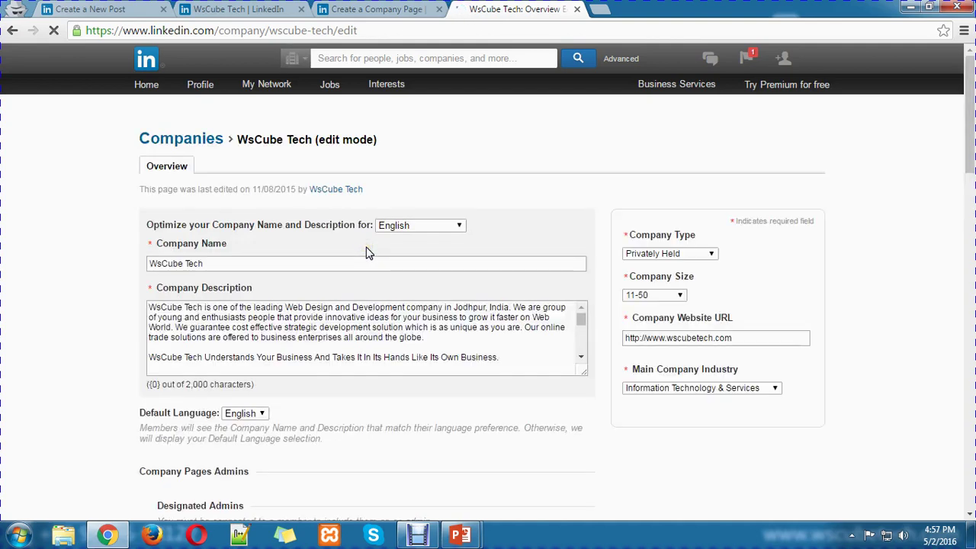
scroll(343, 257, down, 5)
click(209, 185)
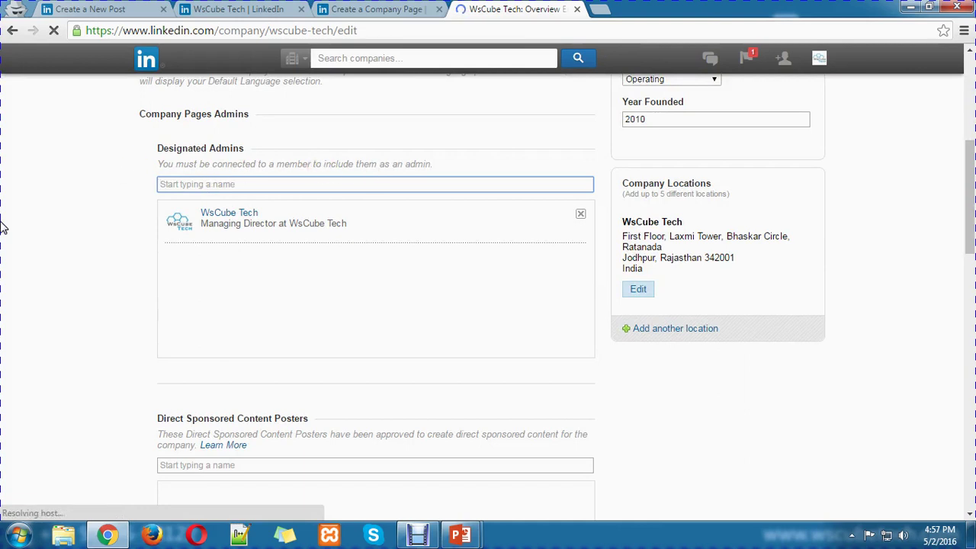
scroll(79, 264, up, 5)
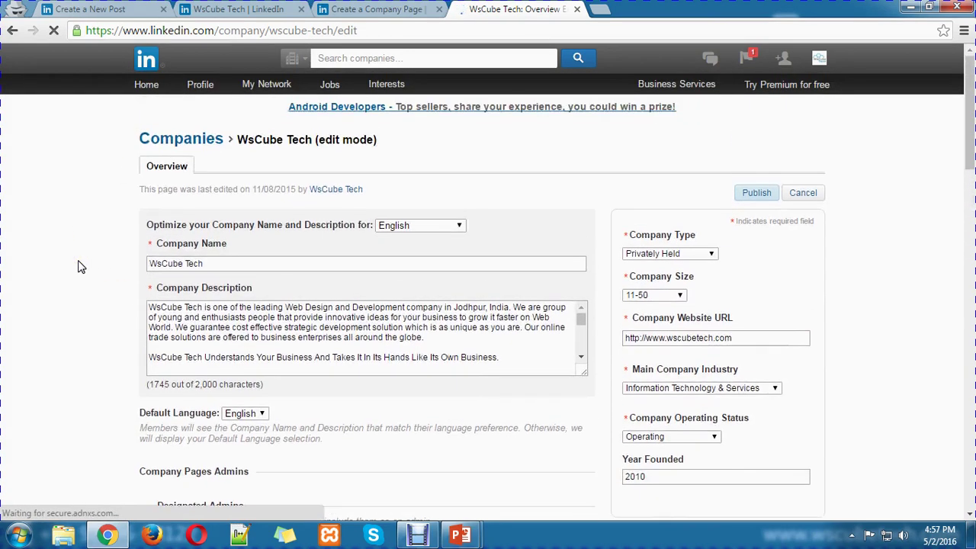
click(229, 264)
click(385, 338)
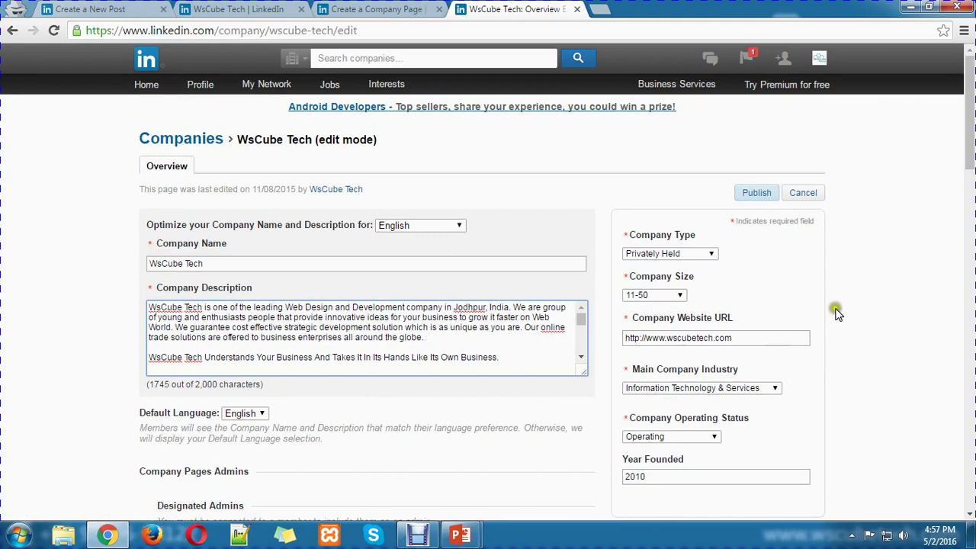
Review the image, logo, specialties and groups fields, then cancel without publishing changes
scroll(851, 374, down, 4)
scroll(852, 375, down, 4)
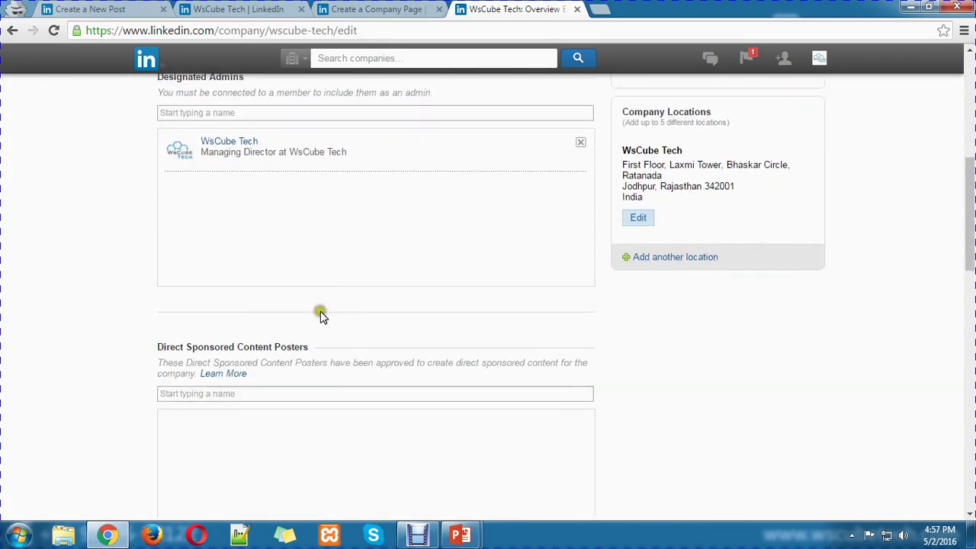
scroll(807, 377, down, 5)
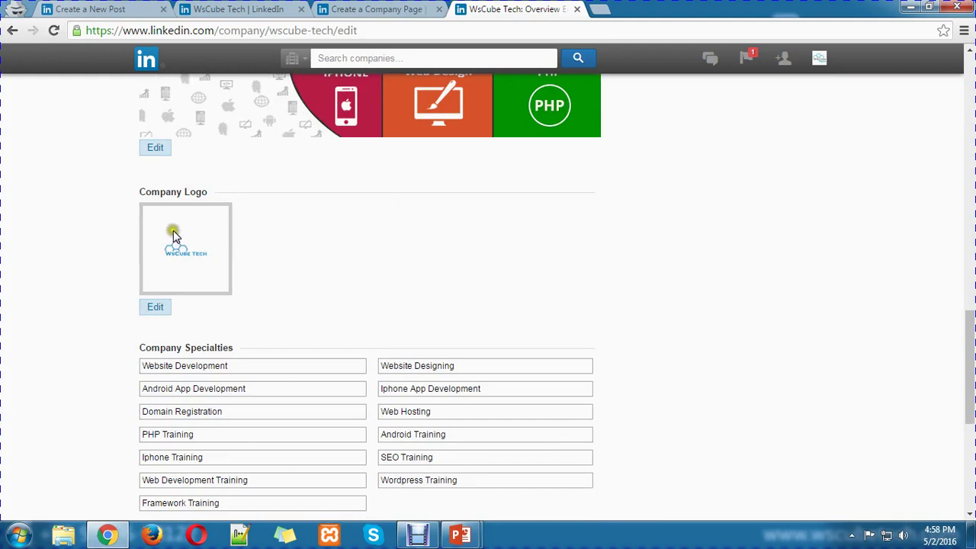
scroll(174, 239, up, 2)
scroll(369, 216, up, 1)
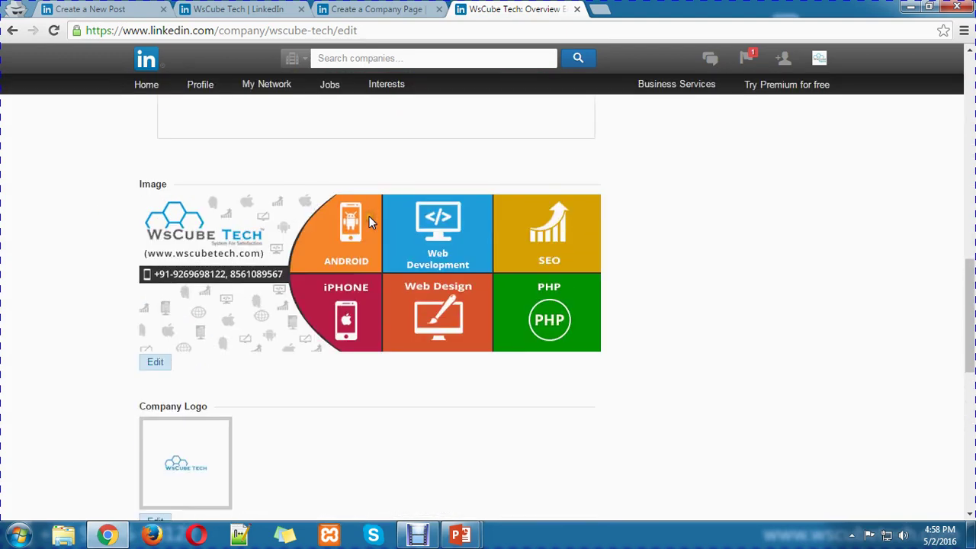
scroll(549, 238, down, 3)
scroll(546, 242, down, 1)
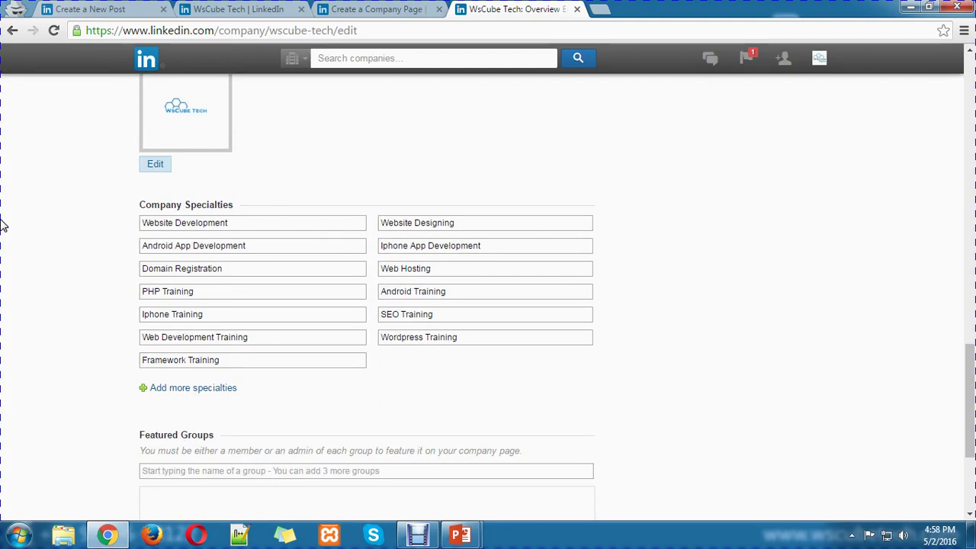
scroll(735, 405, down, 3)
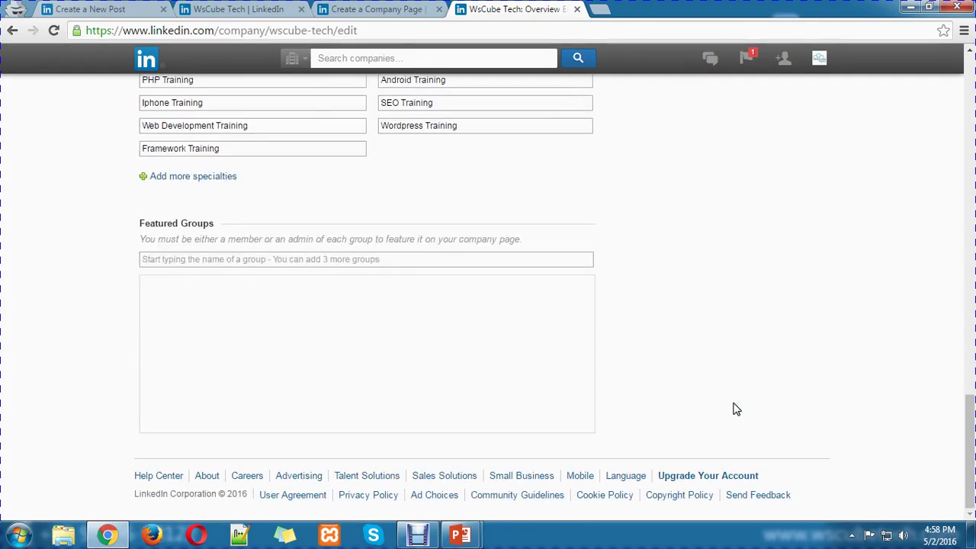
scroll(736, 397, up, 3)
scroll(737, 392, up, 10)
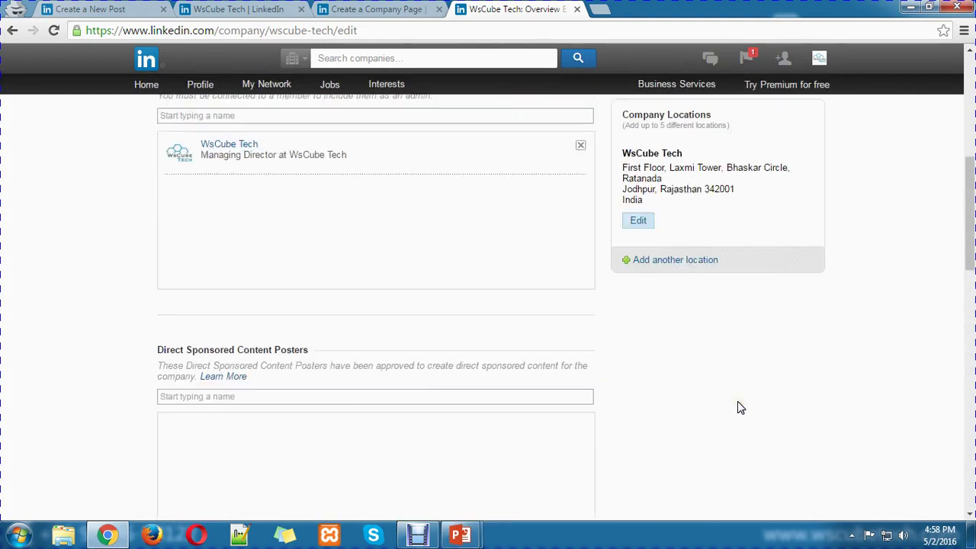
scroll(861, 392, up, 1)
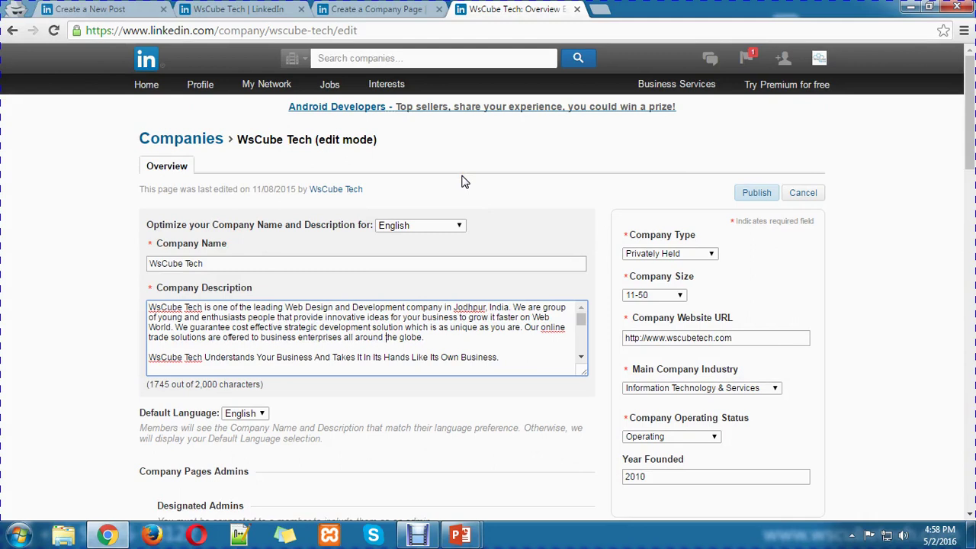
click(803, 193)
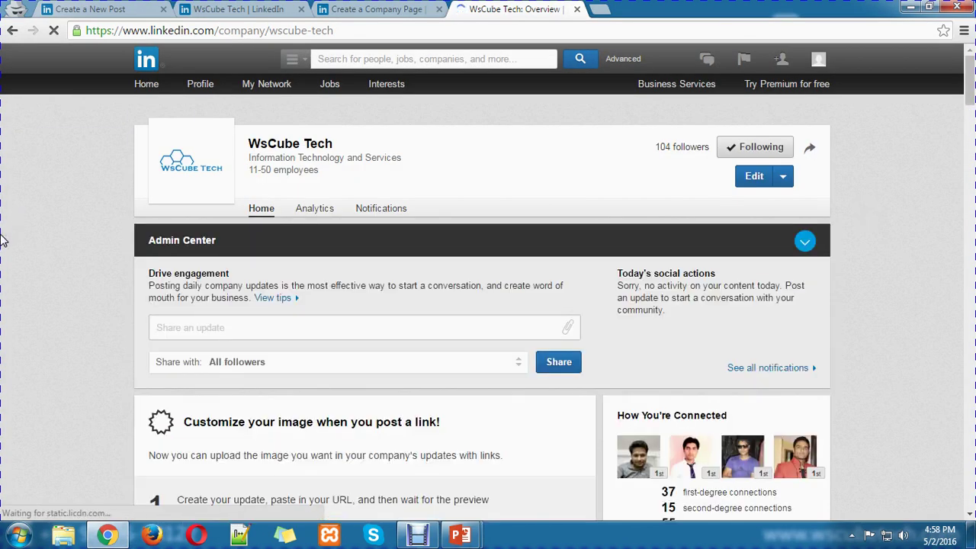
Browse the Recent Updates, including the WordPress crash course post, and bring up the Interests menu
scroll(2, 239, down, 3)
scroll(245, 241, down, 5)
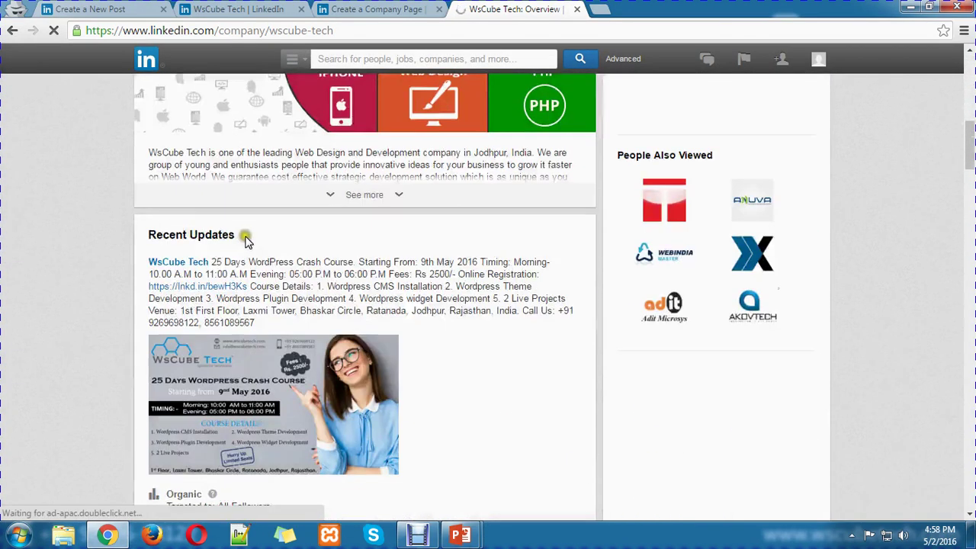
scroll(420, 254, up, 8)
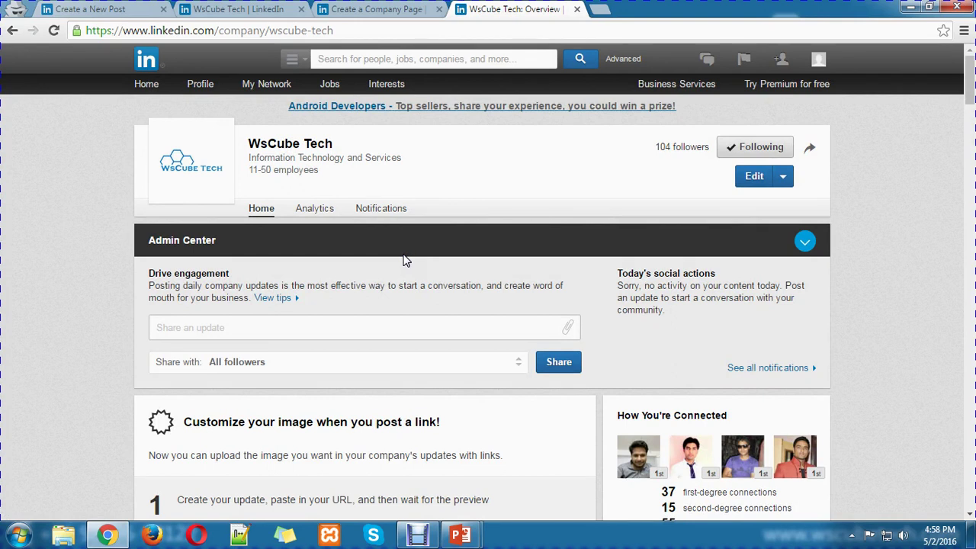
scroll(315, 320, down, 10)
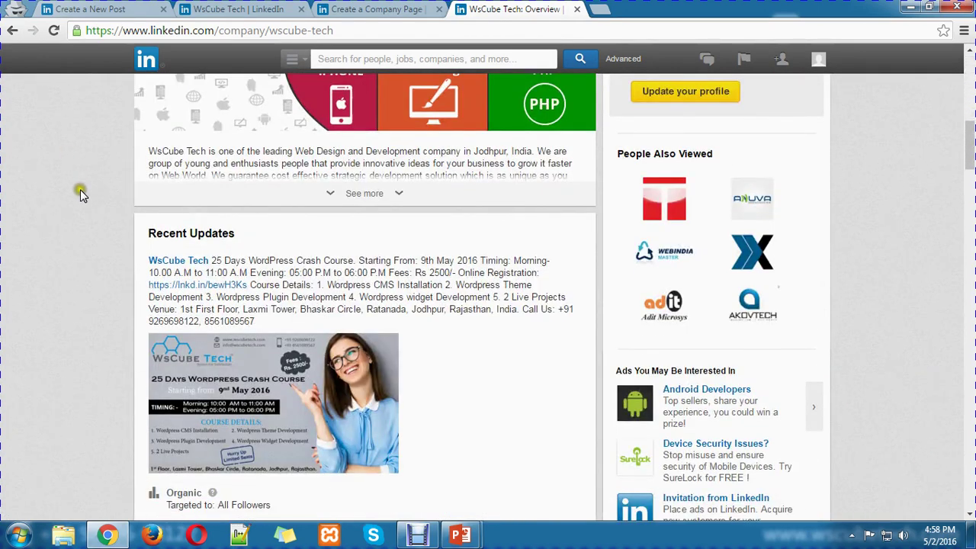
scroll(81, 191, down, 3)
scroll(522, 289, up, 12)
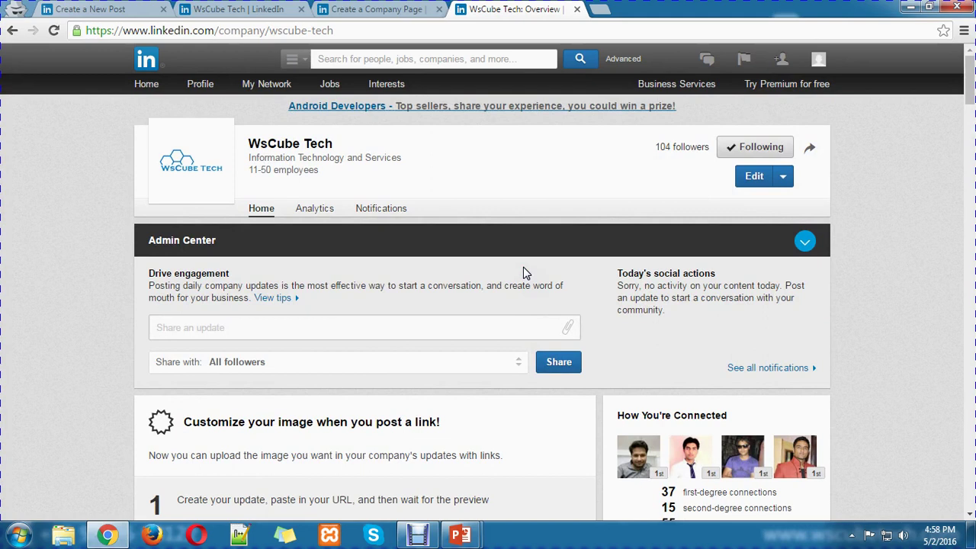
mouse_move(385, 88)
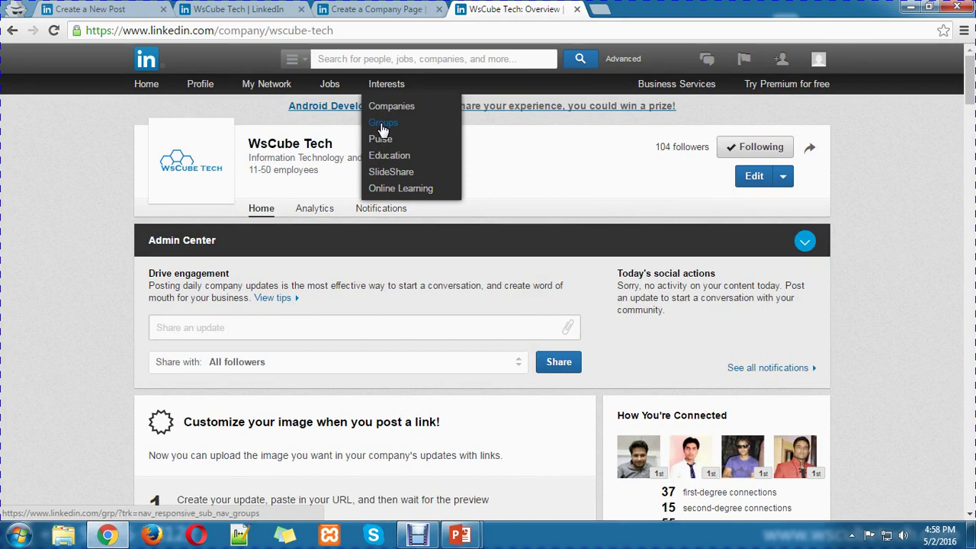